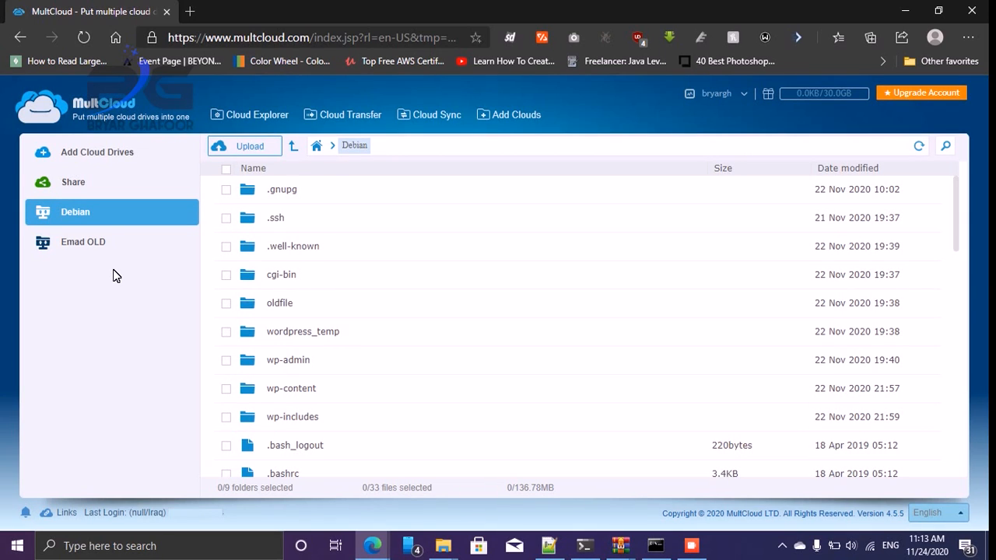
Step: Open the upgrade plan comparison and examine the plan prices and the free plan's monthly data traffic allowance
click(906, 94)
scroll(459, 221, down, 3)
scroll(467, 296, up, 2)
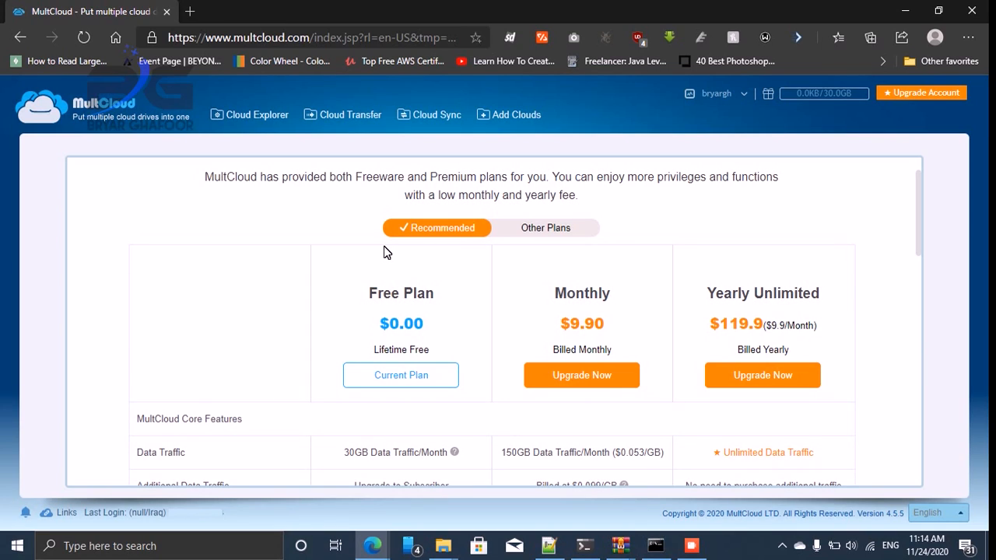
scroll(240, 309, down, 2)
scroll(240, 309, up, 2)
scroll(287, 325, down, 1)
drag(436, 195, 356, 194)
click(358, 196)
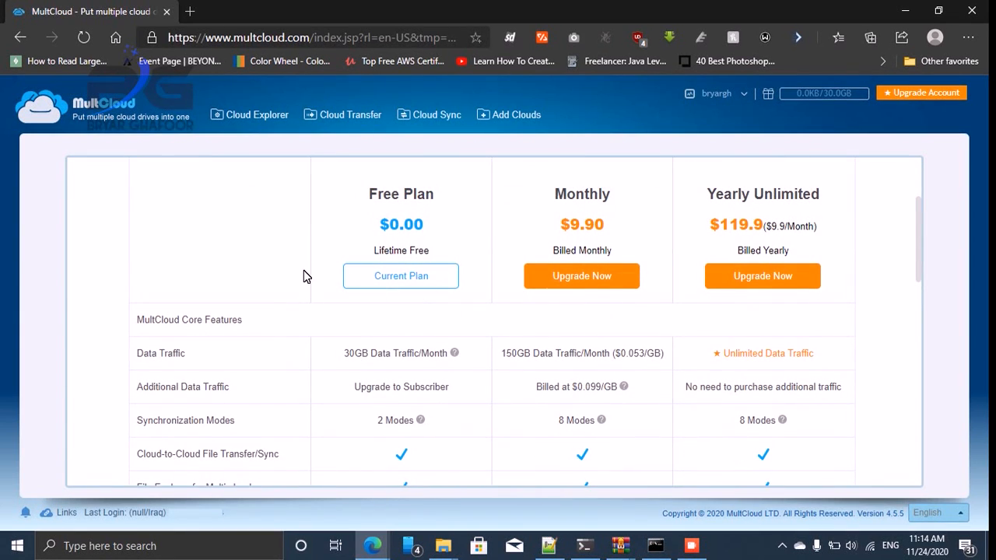
scroll(305, 279, down, 1)
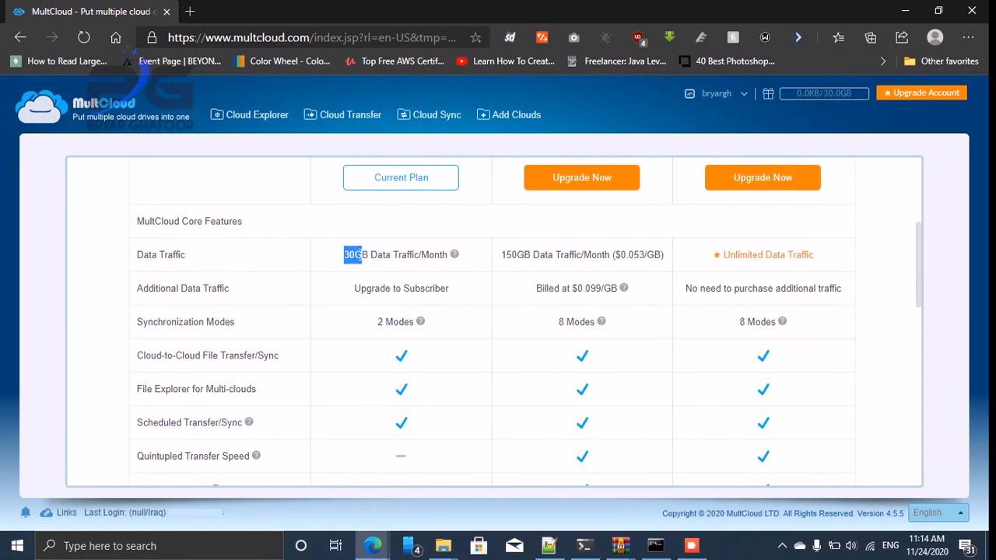
drag(364, 255, 354, 256)
click(353, 260)
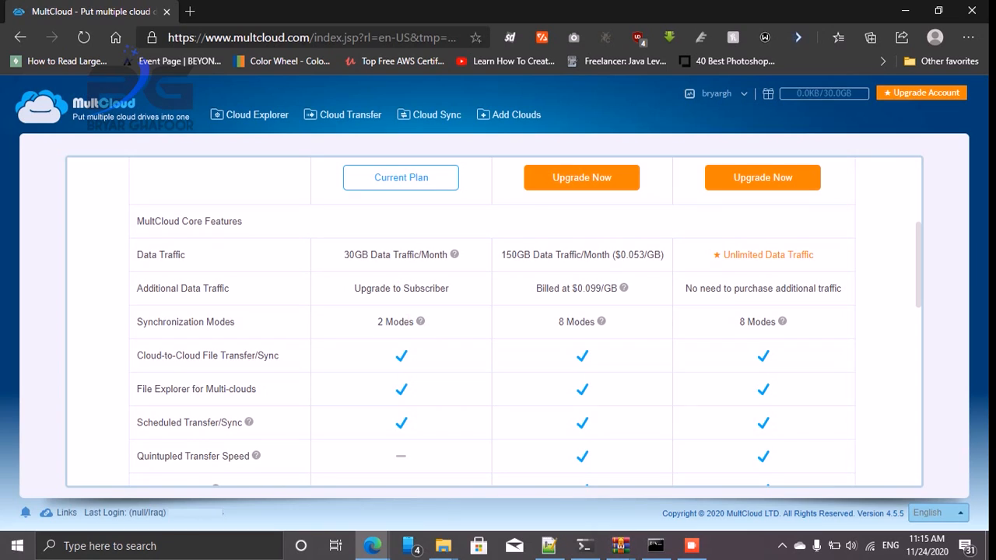
Step: Compare the synchronization modes and cloud-to-cloud file transfer support across the free, monthly and yearly plans
scroll(363, 324, down, 1)
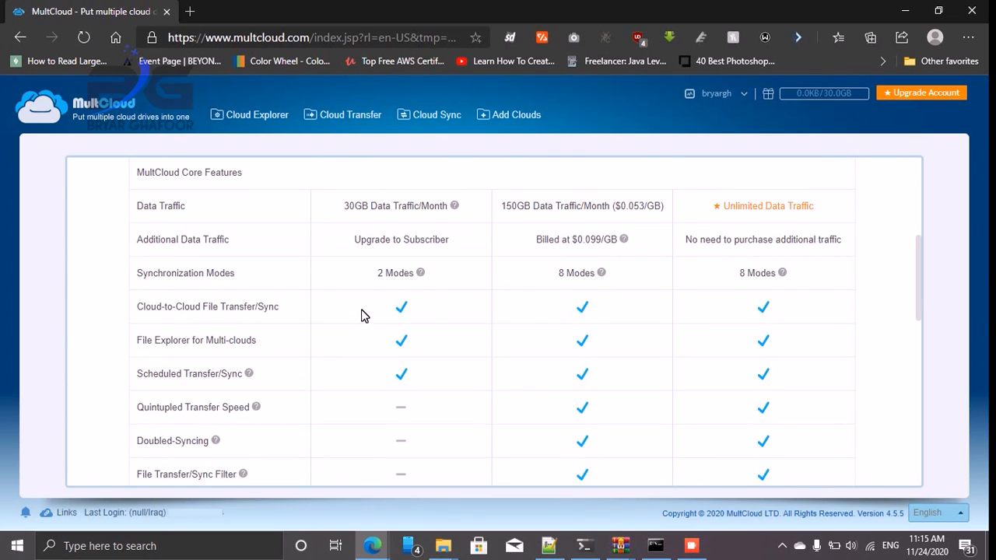
mouse_move(418, 273)
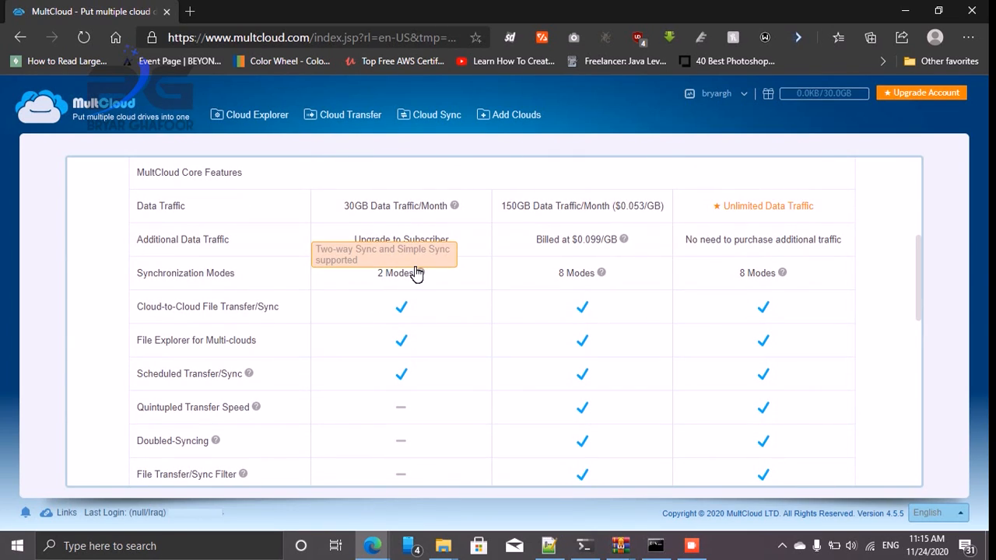
mouse_move(597, 274)
scroll(420, 308, down, 2)
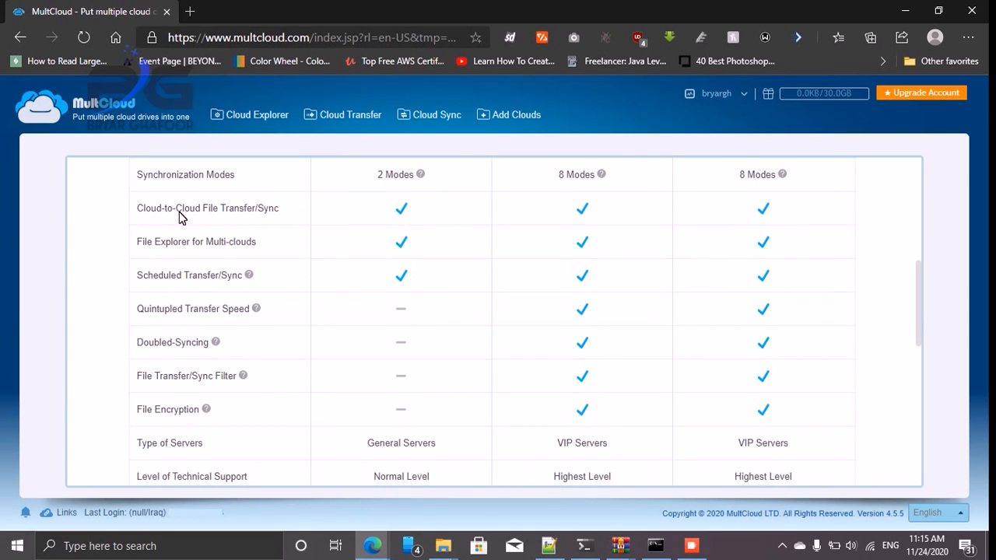
mouse_move(129, 201)
mouse_down()
mouse_move(270, 208)
mouse_move(137, 207)
mouse_up()
click(238, 208)
click(275, 203)
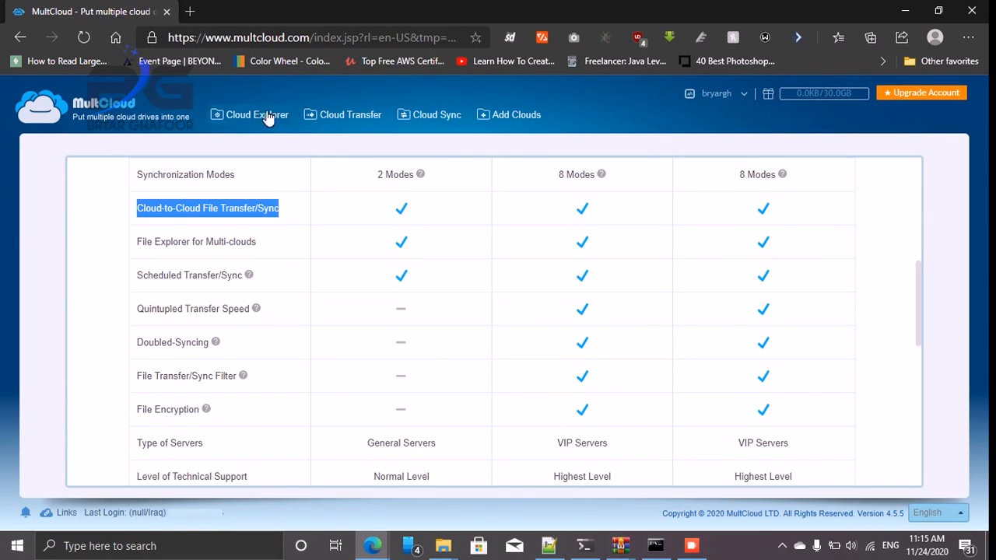
Step: Return to the Cloud Explorer and browse the file listings of the Debian drive and the old FTP drive
click(237, 114)
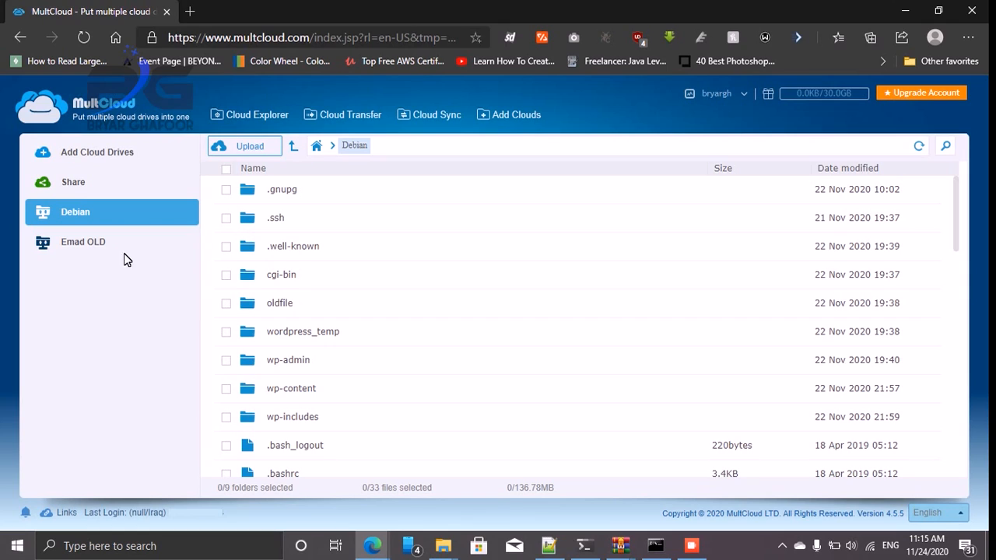
click(88, 251)
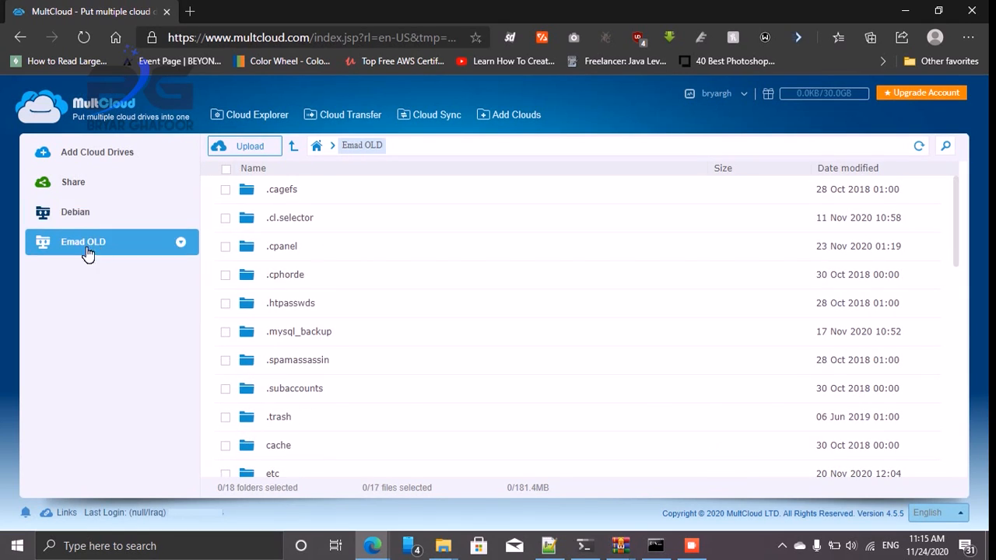
click(87, 220)
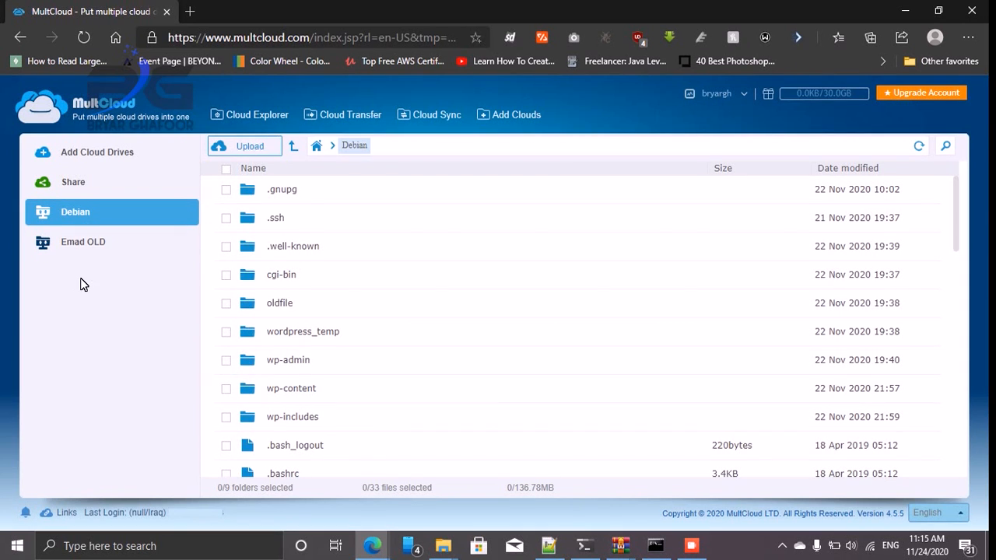
scroll(312, 307, down, 4)
scroll(296, 216, up, 1)
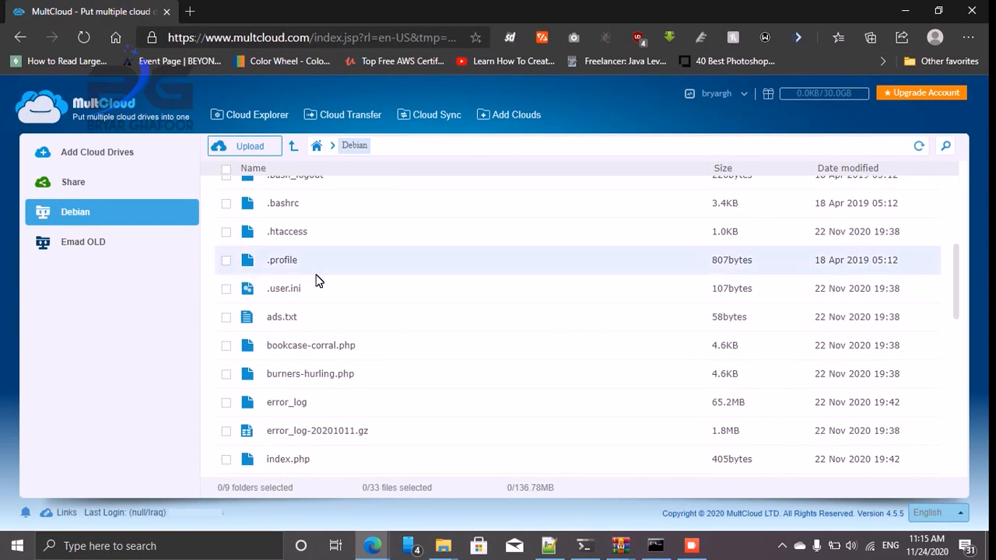
scroll(285, 283, down, 7)
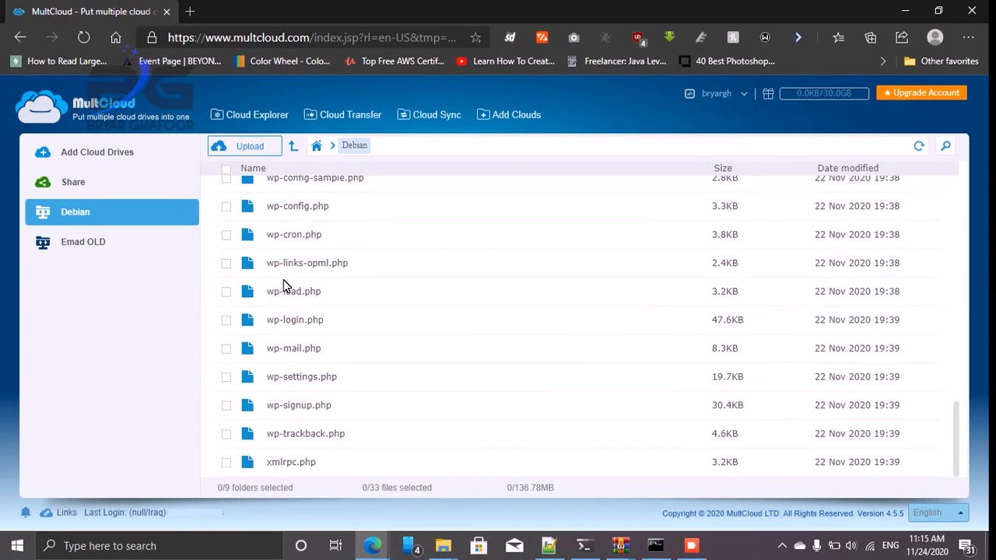
scroll(283, 282, up, 10)
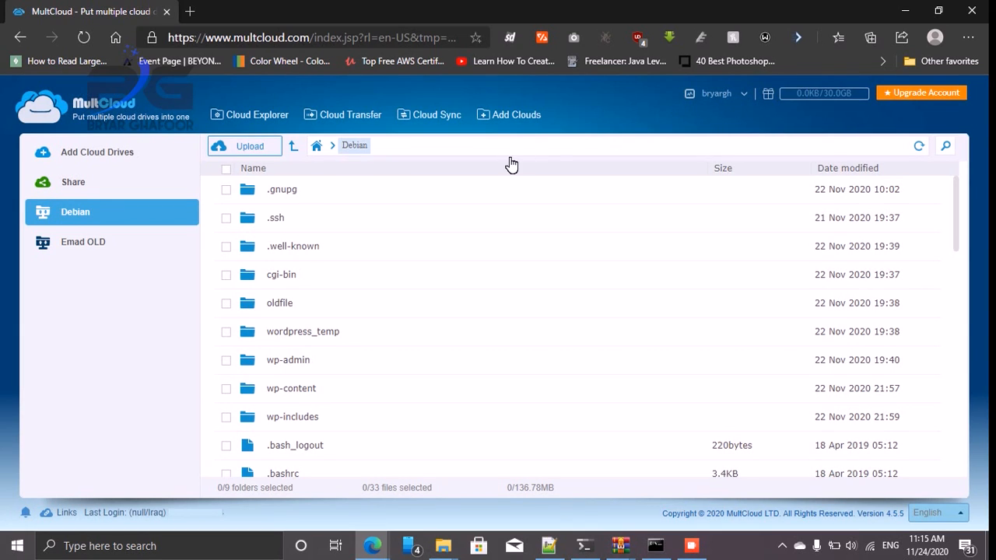
click(99, 242)
click(106, 214)
click(96, 240)
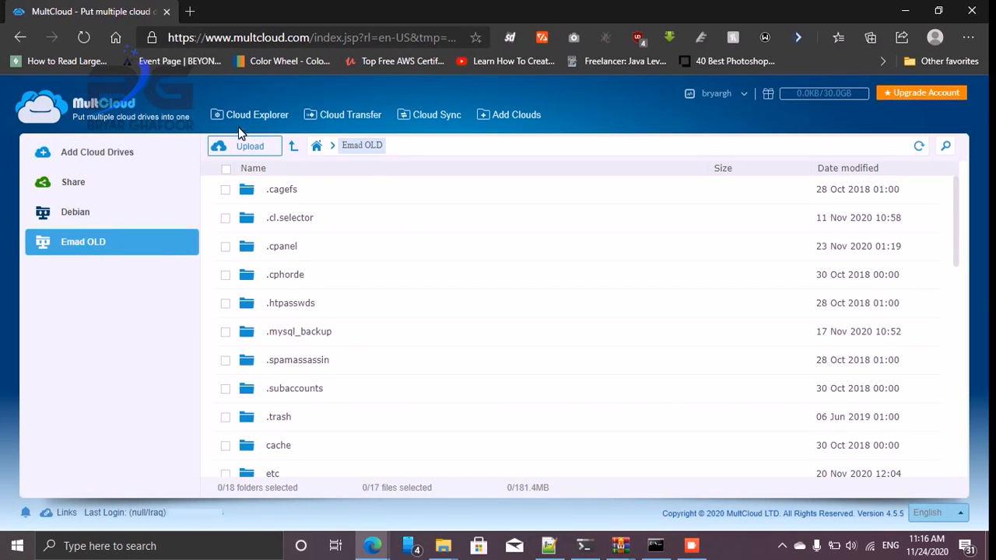
Step: Browse the cloud services that can be added and open the connection form for FTP
click(100, 156)
scroll(591, 288, down, 3)
scroll(591, 289, down, 3)
scroll(569, 315, up, 6)
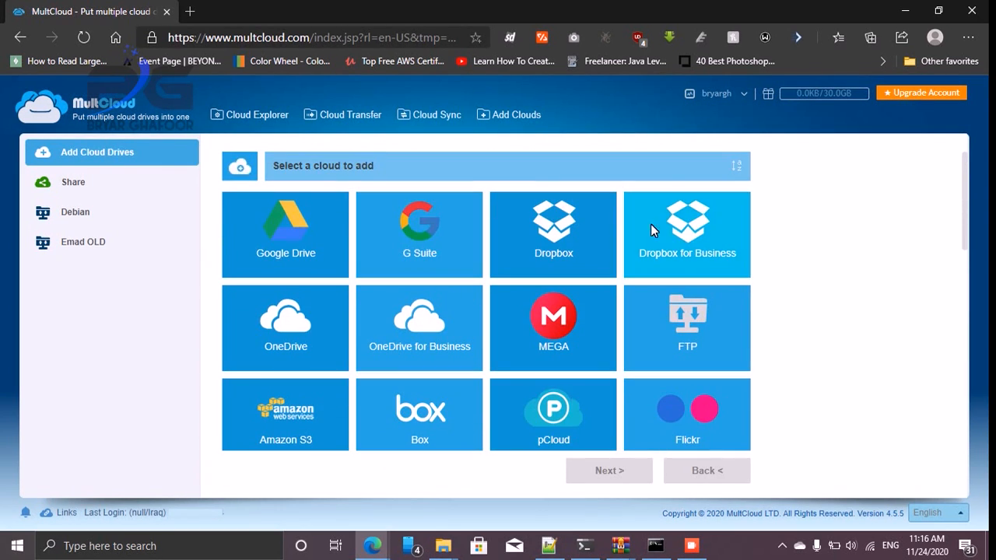
scroll(614, 243, down, 3)
scroll(701, 256, up, 2)
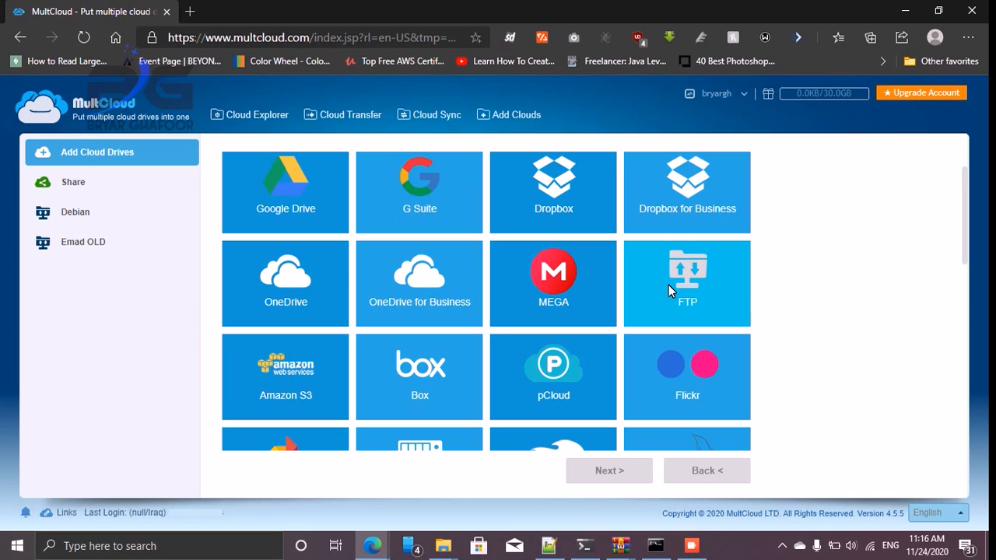
click(734, 264)
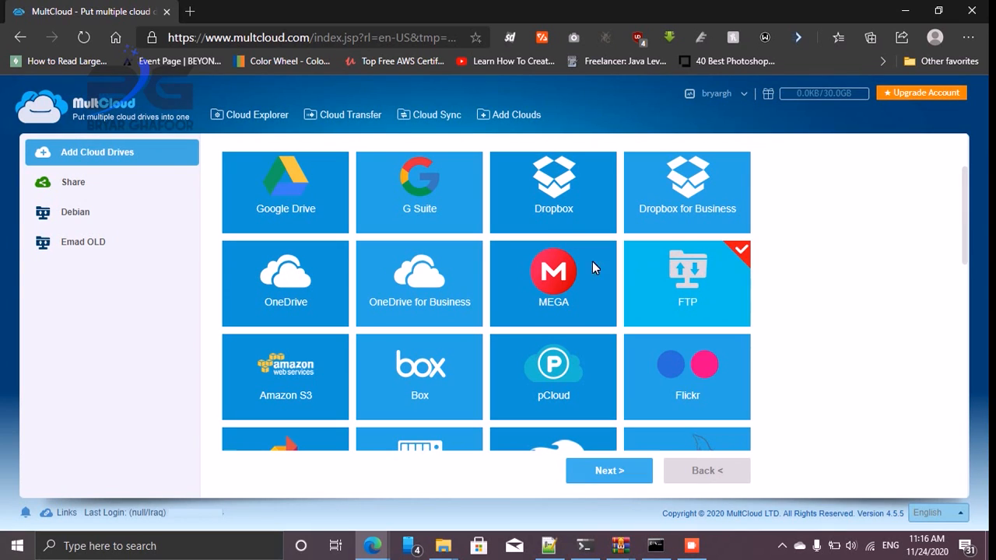
click(609, 471)
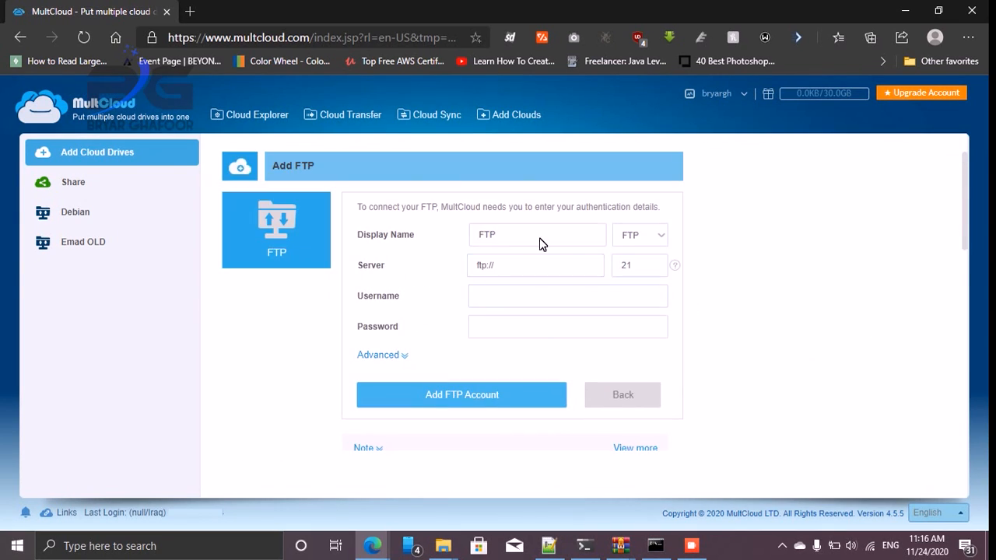
Step: Switch the connection form to SFTP and examine its server, port, login and private key fields
click(651, 242)
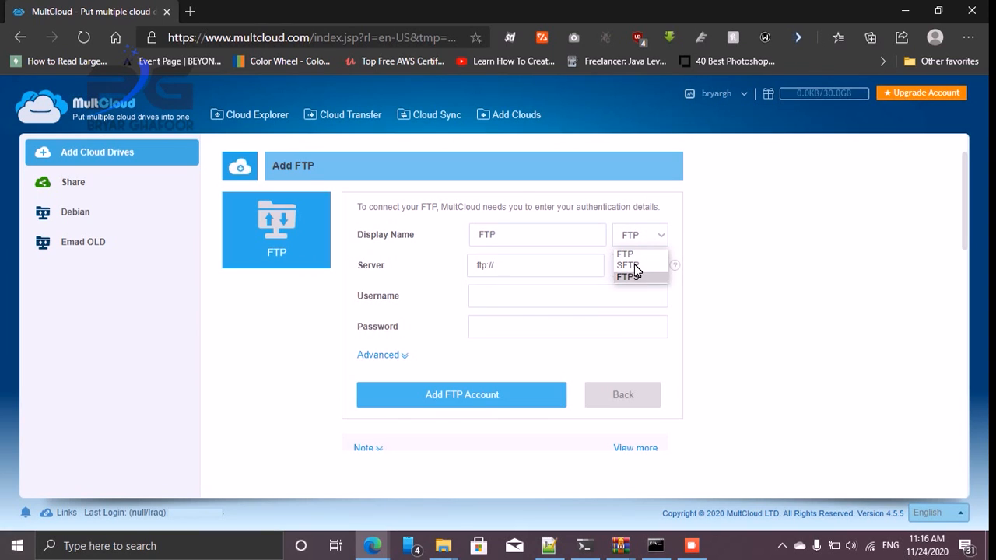
click(632, 264)
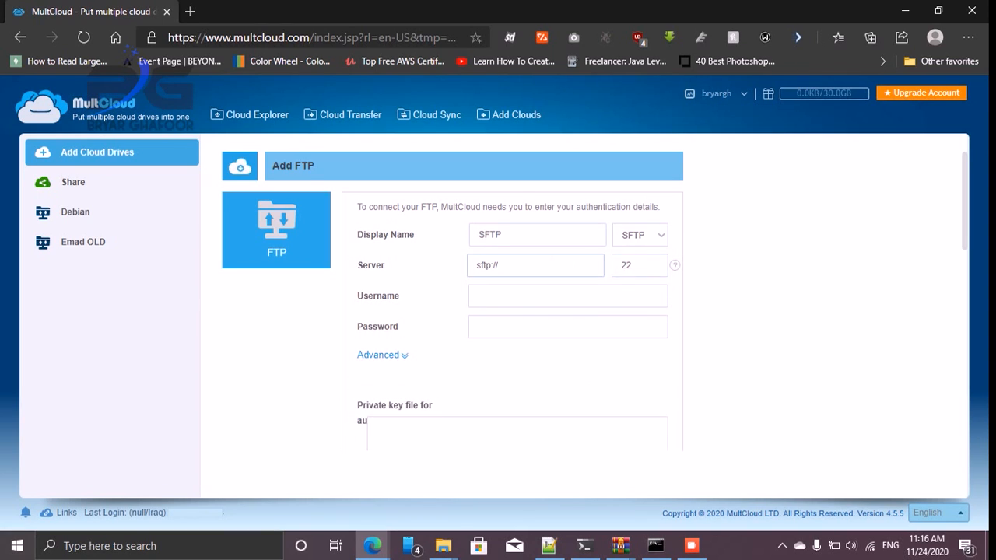
click(378, 274)
scroll(681, 289, down, 1)
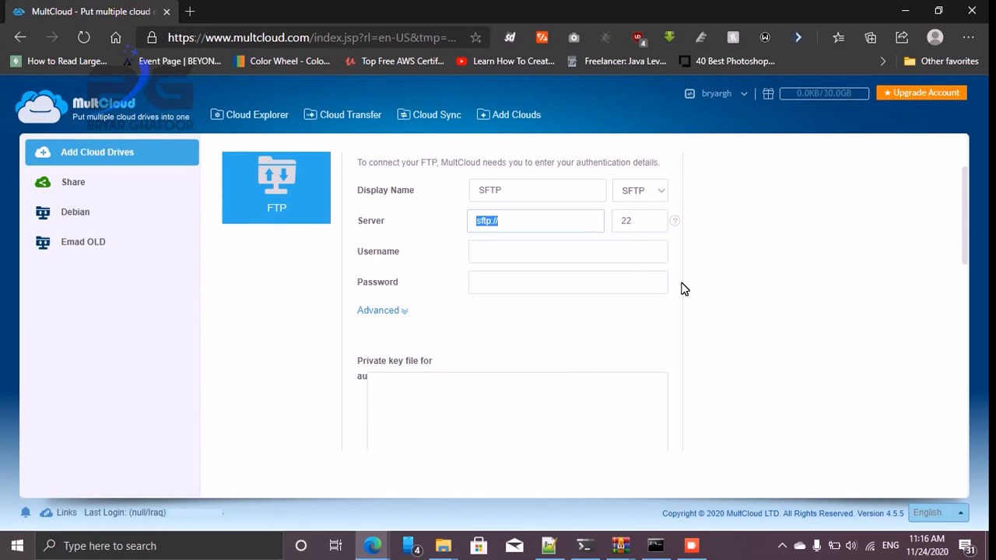
click(629, 229)
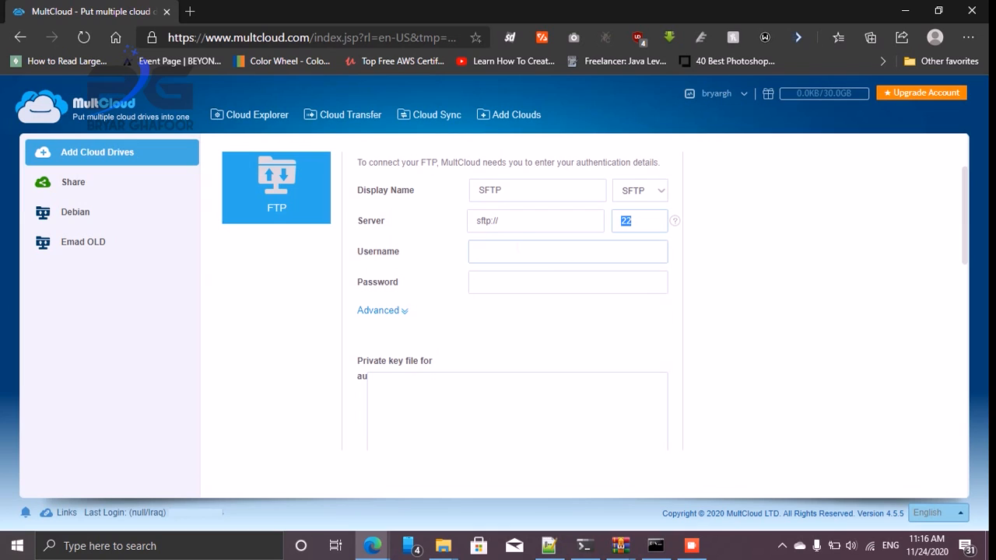
scroll(517, 251, down, 1)
scroll(517, 251, up, 1)
scroll(523, 293, down, 2)
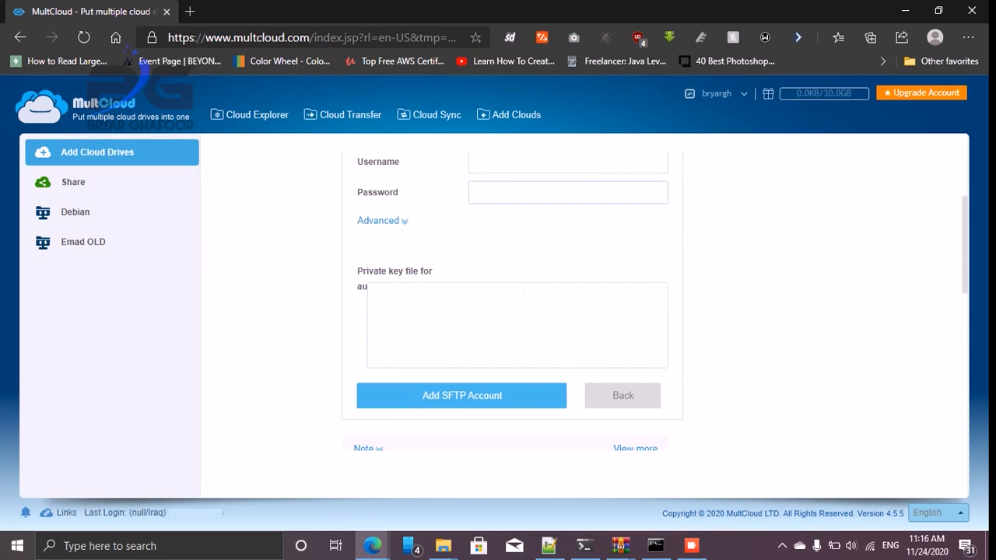
click(438, 310)
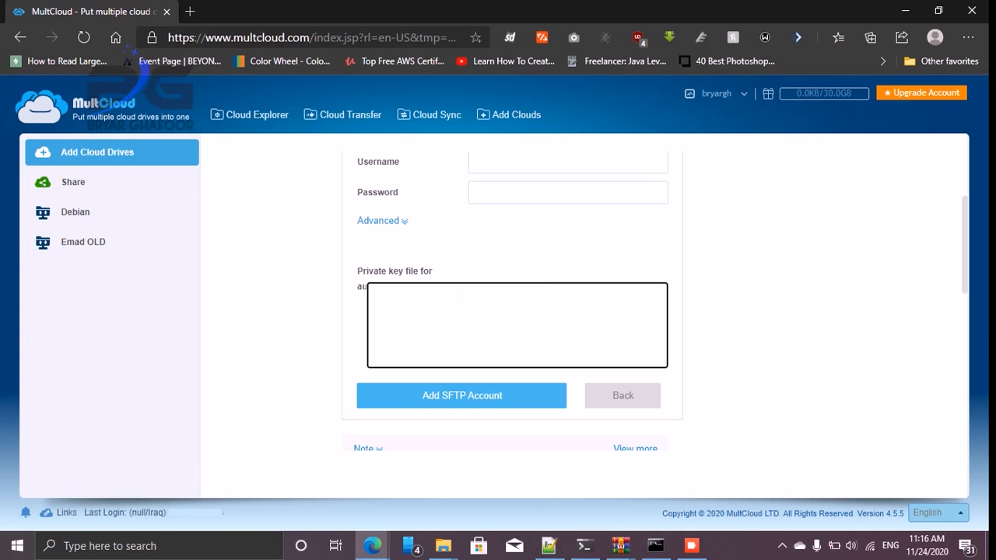
scroll(464, 299, down, 3)
scroll(551, 345, up, 2)
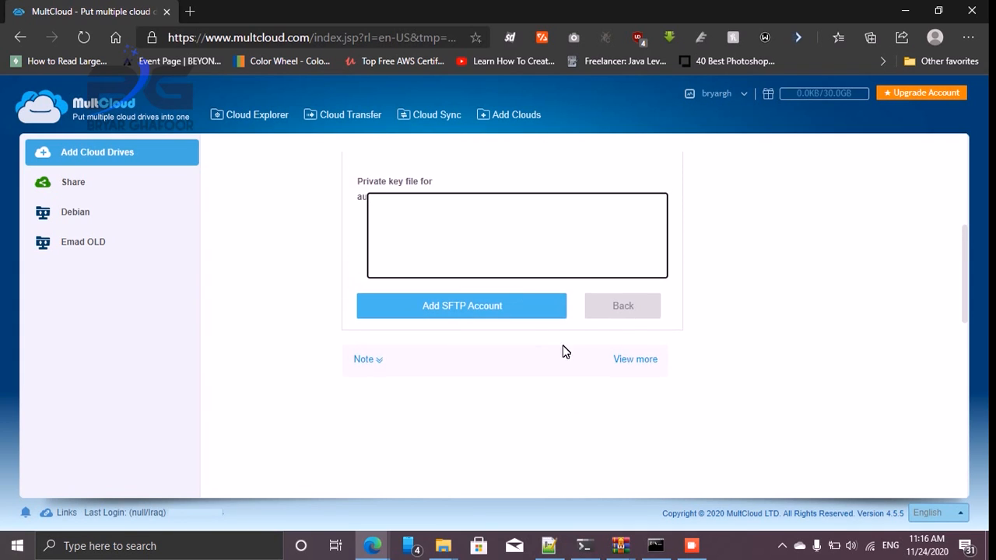
scroll(634, 407, up, 4)
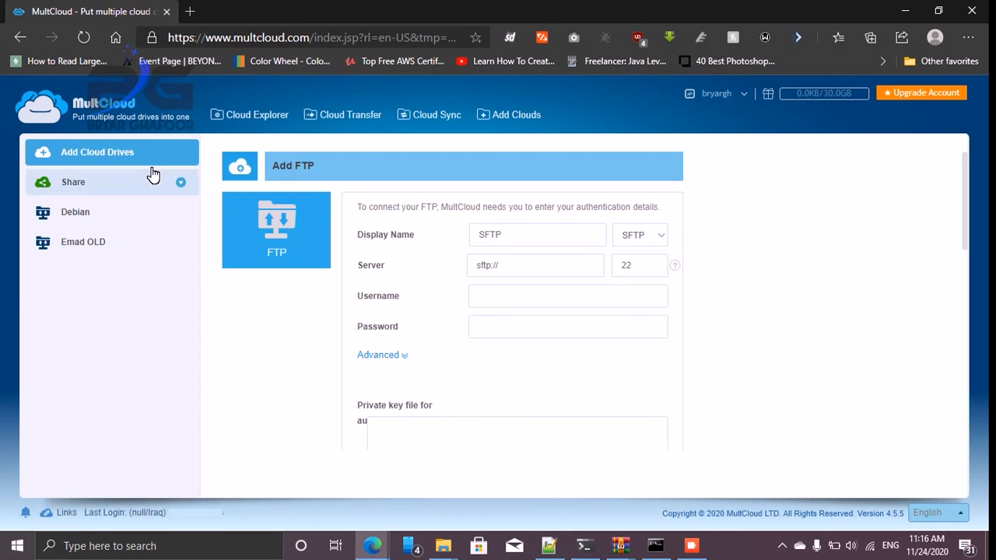
Step: Leave the SFTP form without adding an account and look through the full list of supported cloud services
scroll(407, 269, down, 3)
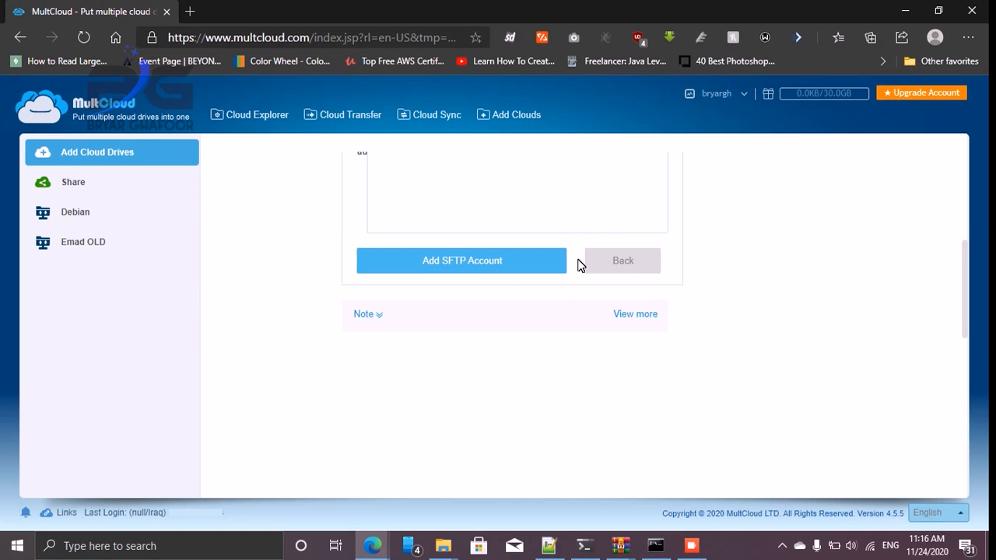
click(607, 262)
scroll(528, 296, up, 5)
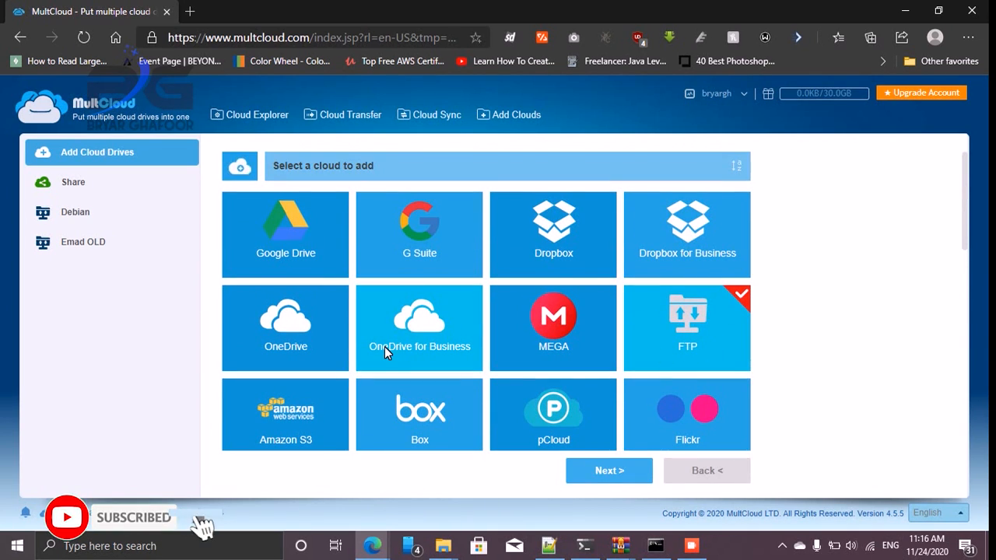
scroll(783, 300, down, 2)
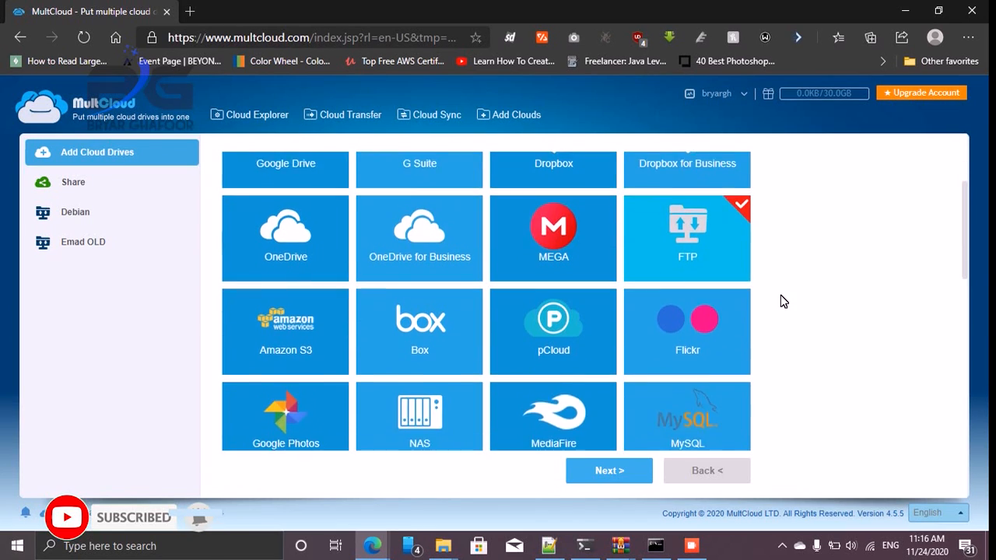
scroll(783, 301, up, 2)
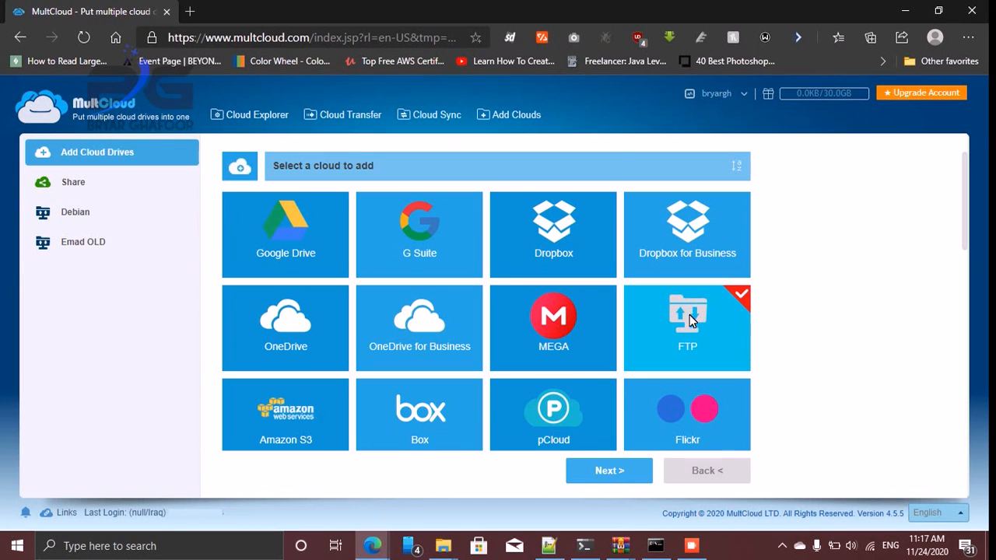
scroll(689, 323, down, 10)
scroll(687, 323, down, 2)
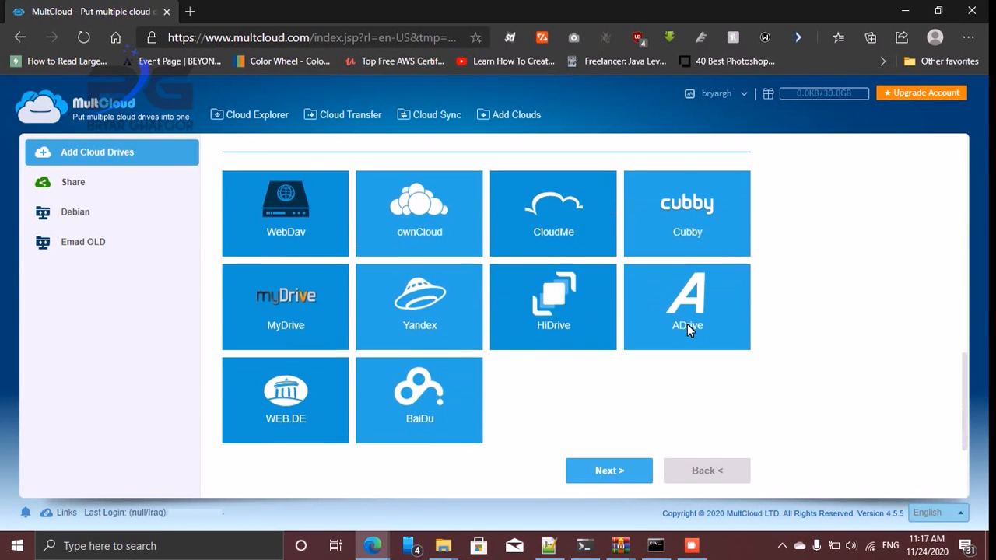
scroll(687, 327, up, 12)
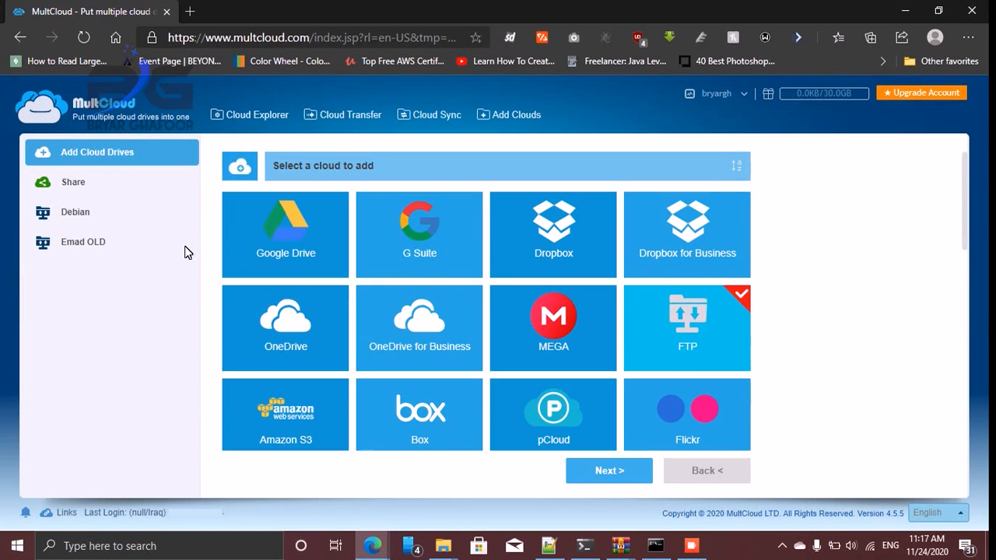
Step: Check the file listings of both connected FTP drives and open the Cloud Transfer page
click(98, 210)
click(87, 242)
click(78, 220)
click(88, 247)
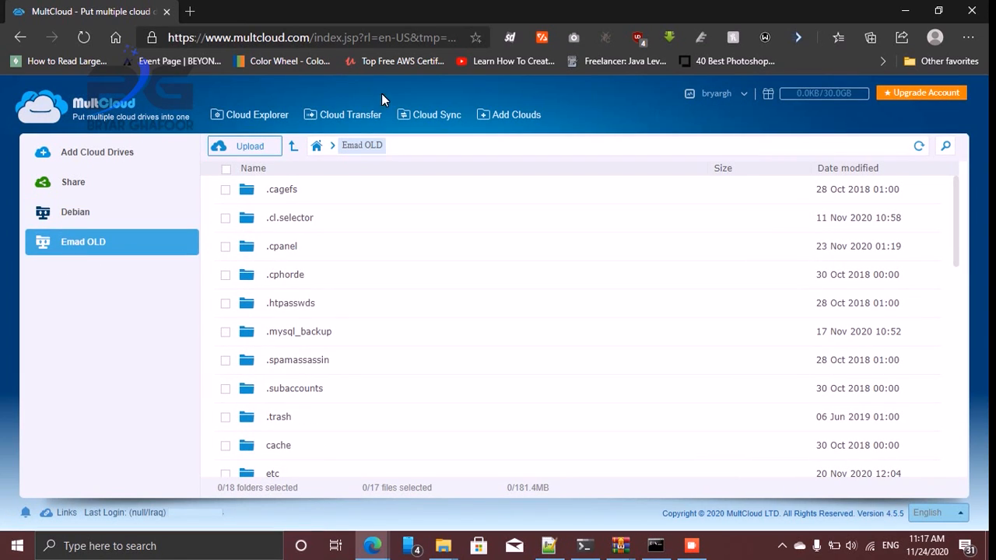
click(345, 116)
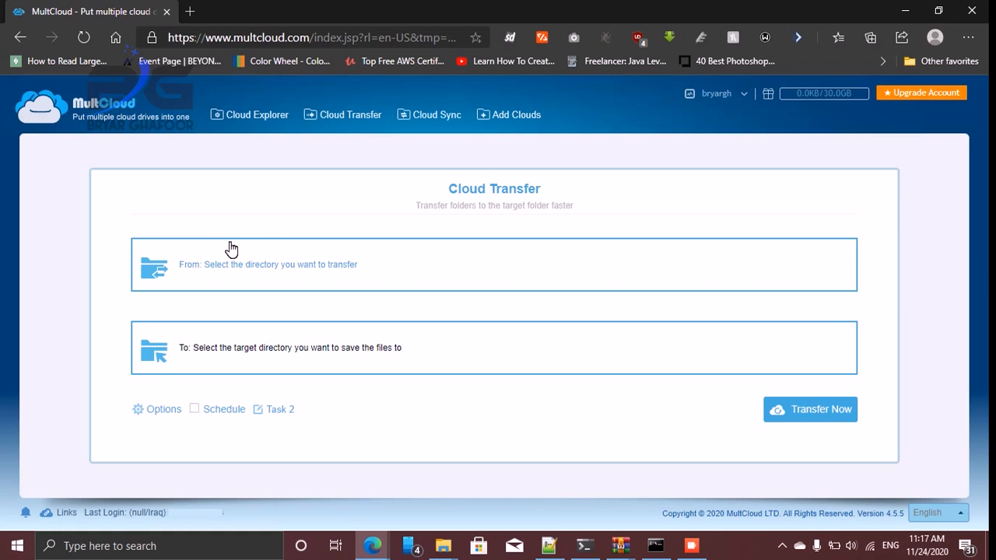
Step: Set the transfer source to the tmp folder on the old server's FTP drive
click(246, 263)
click(359, 242)
scroll(463, 302, down, 3)
scroll(463, 302, down, 2)
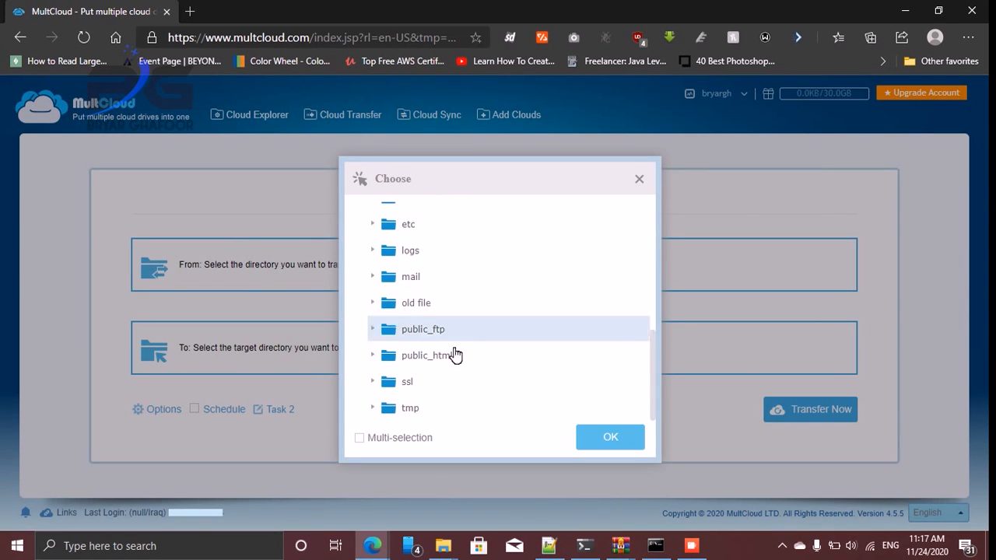
click(430, 410)
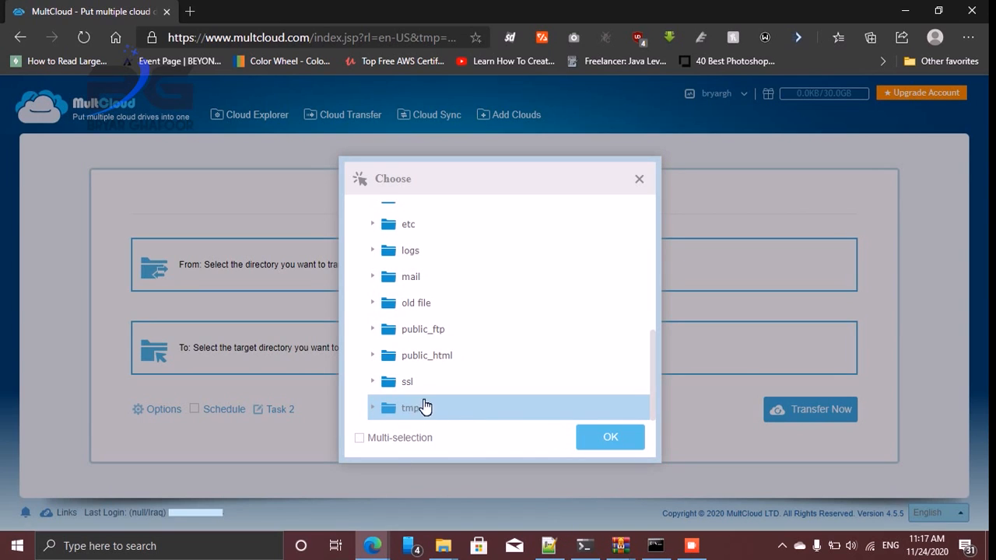
click(611, 437)
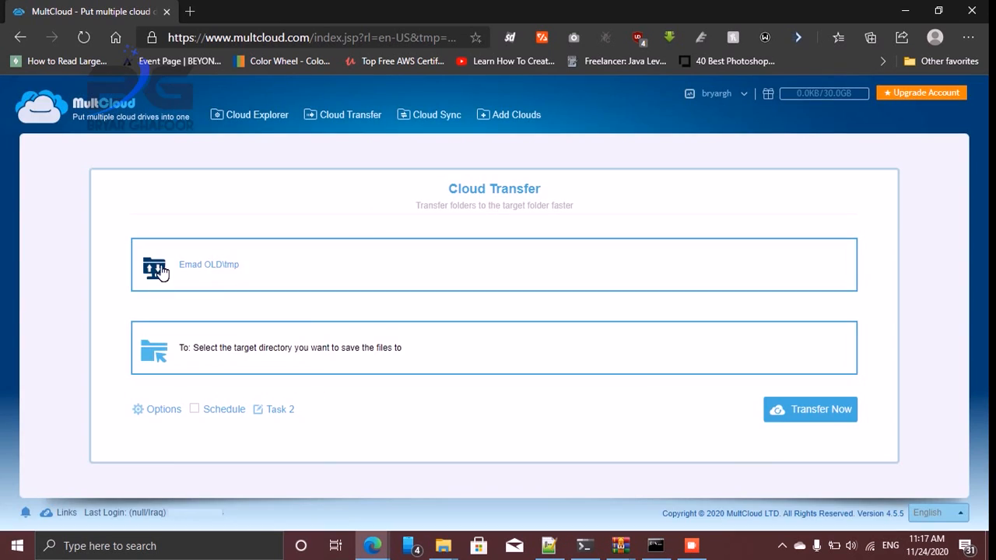
Step: Choose the root of the Debian drive as the transfer destination and start the transfer
click(226, 348)
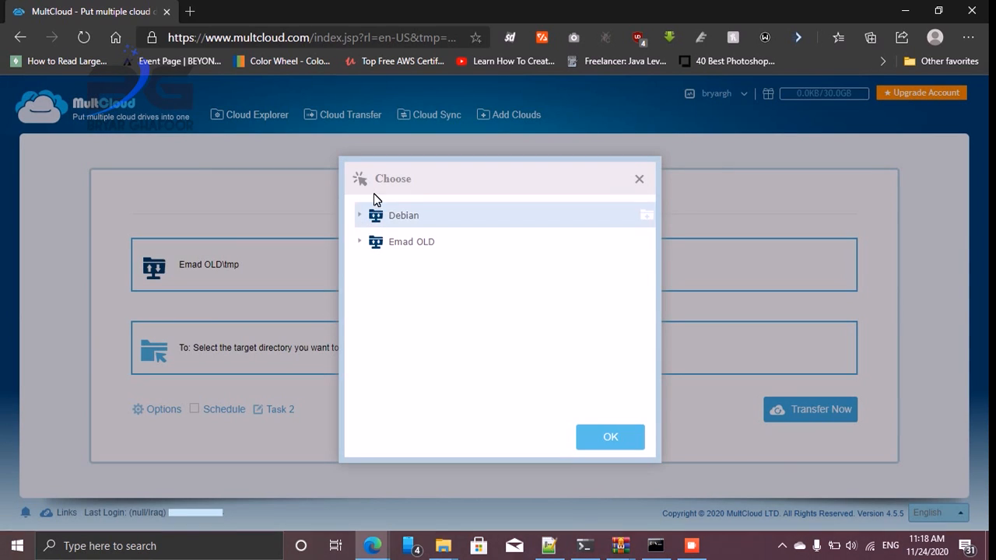
click(641, 178)
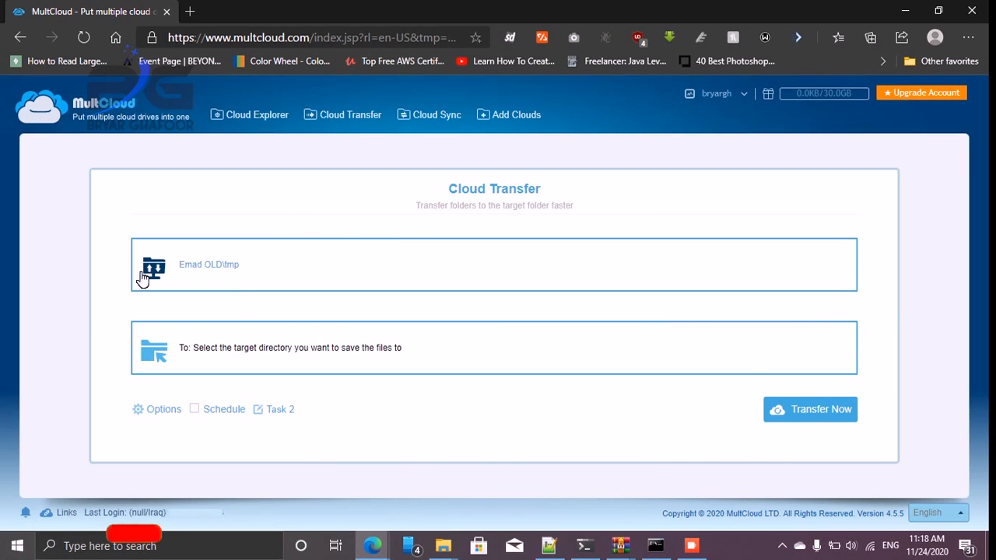
click(278, 348)
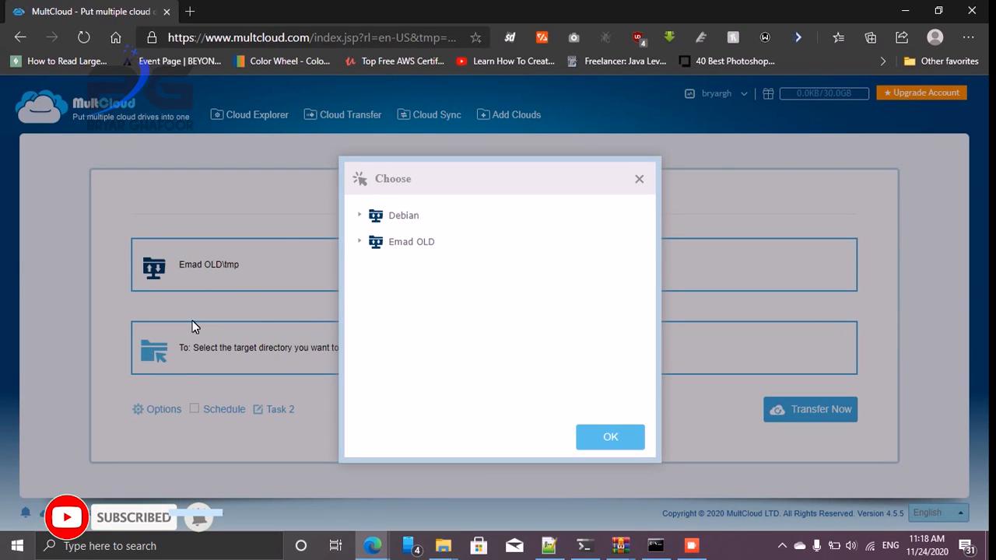
click(359, 215)
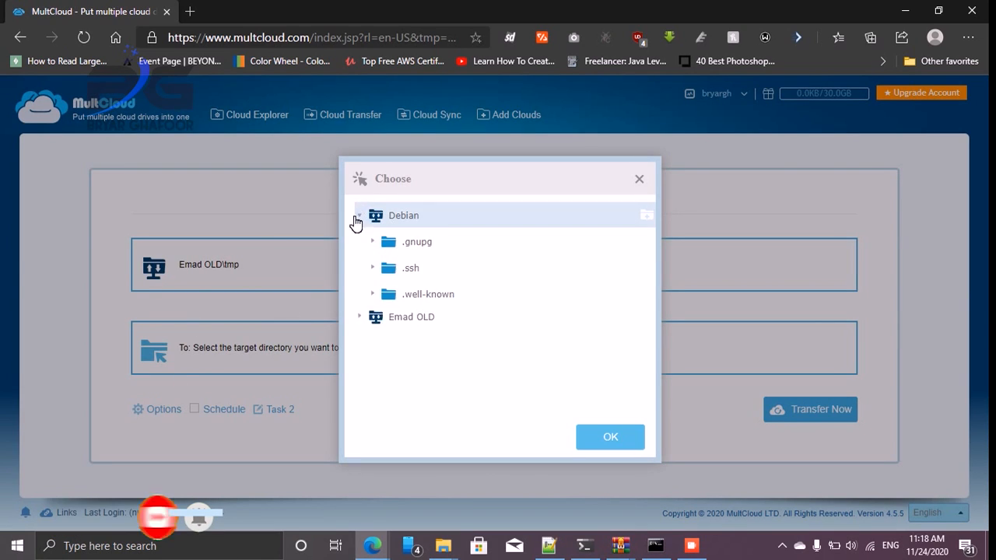
scroll(422, 327, down, 3)
scroll(478, 373, up, 3)
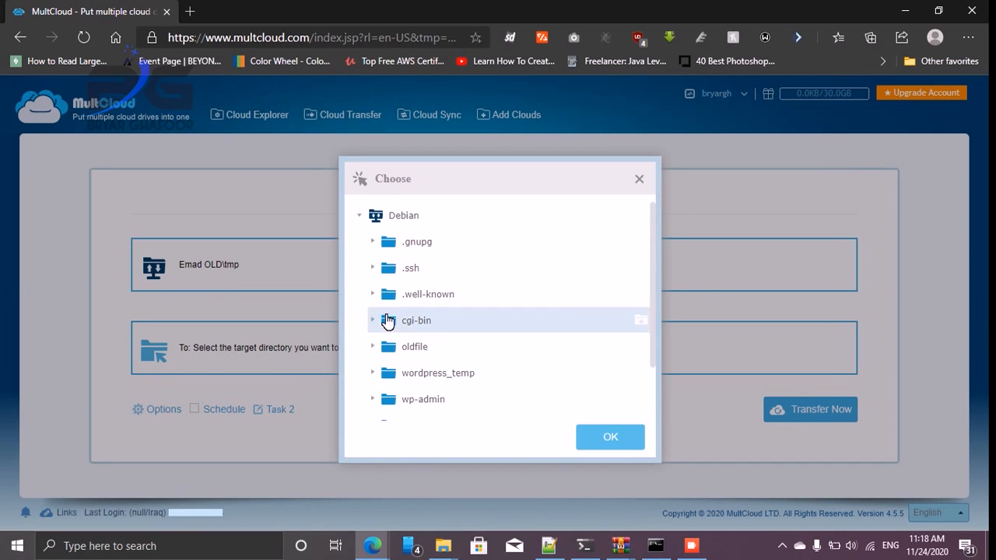
scroll(498, 273, down, 2)
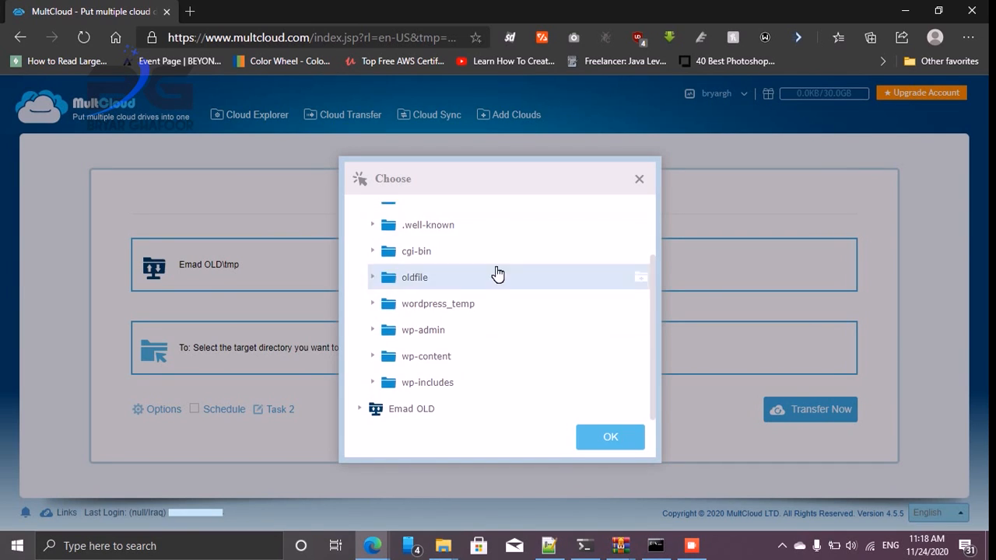
scroll(420, 244, up, 2)
click(420, 216)
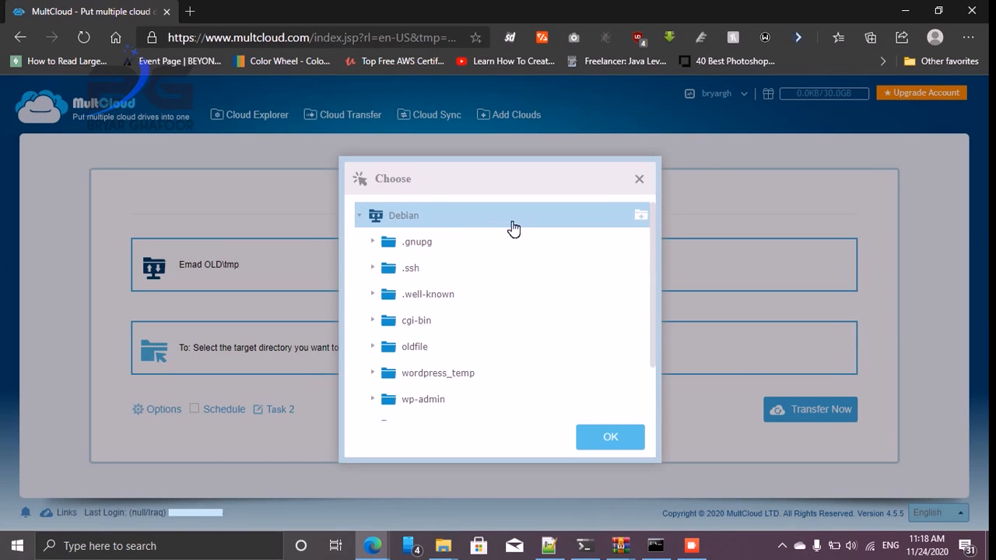
click(607, 436)
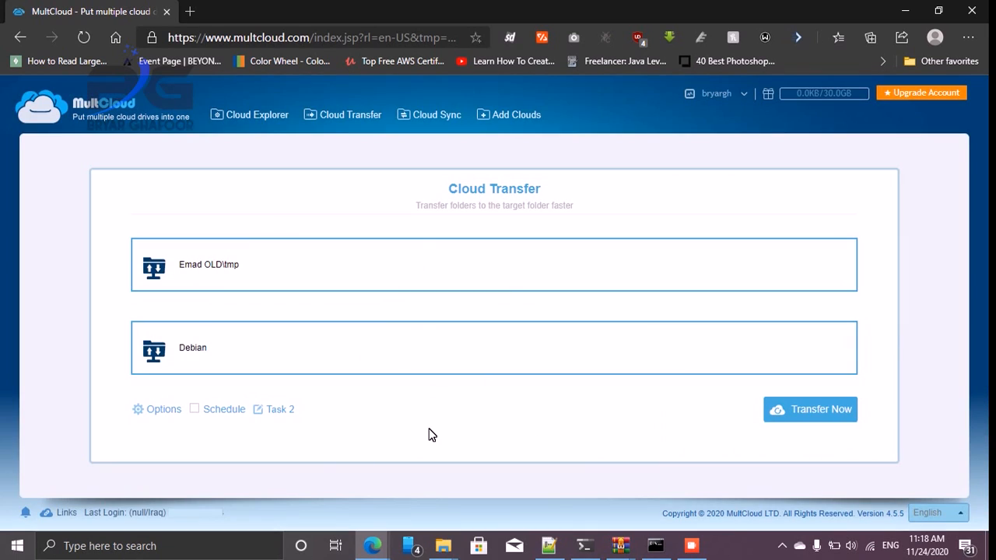
click(794, 408)
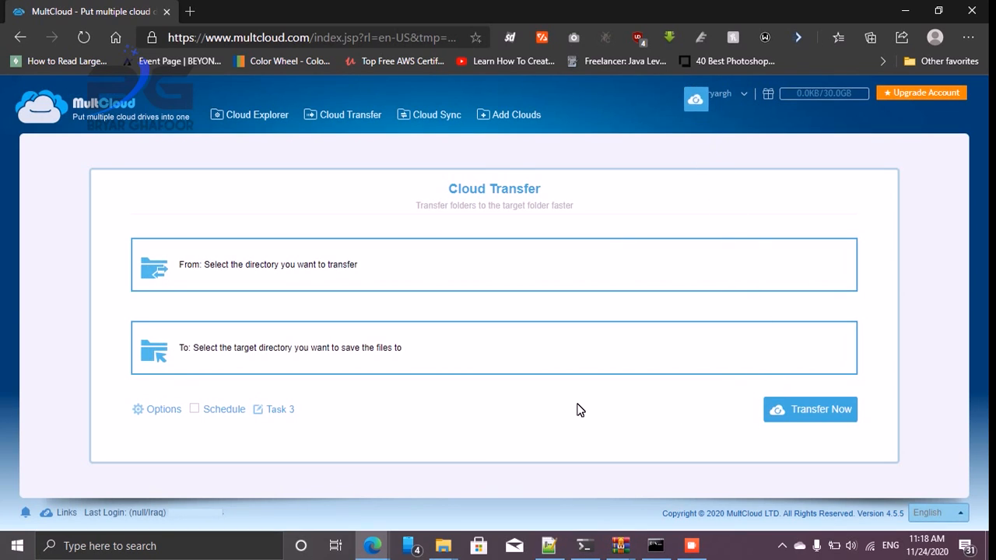
Step: Open the task list and examine the detailed progress of the public_html sync task, including its remaining time
click(687, 95)
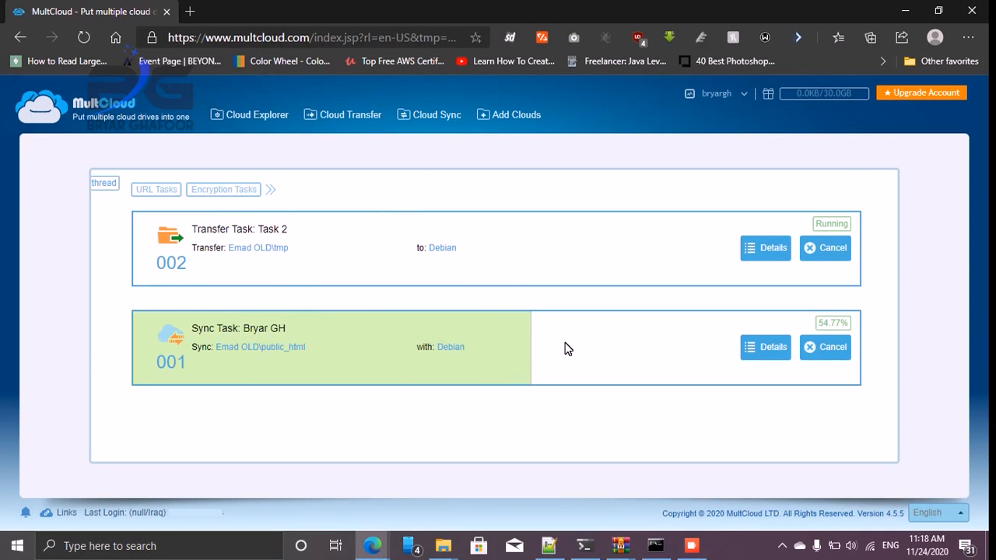
click(766, 347)
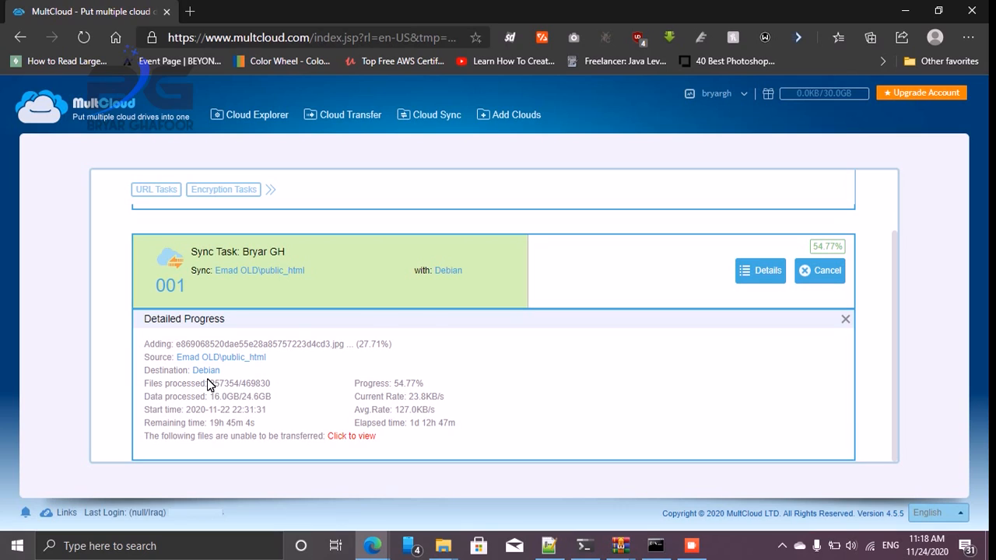
mouse_move(239, 397)
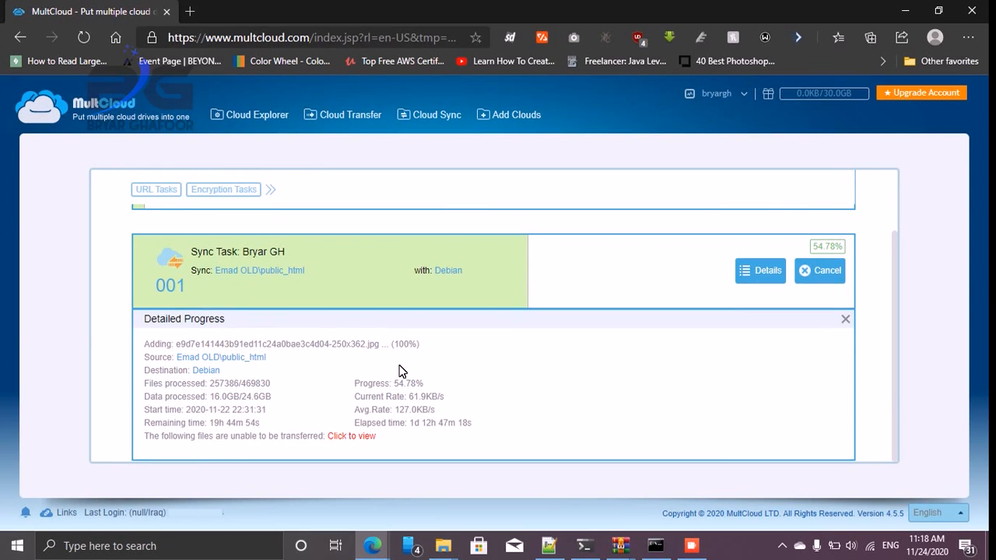
drag(257, 418, 209, 419)
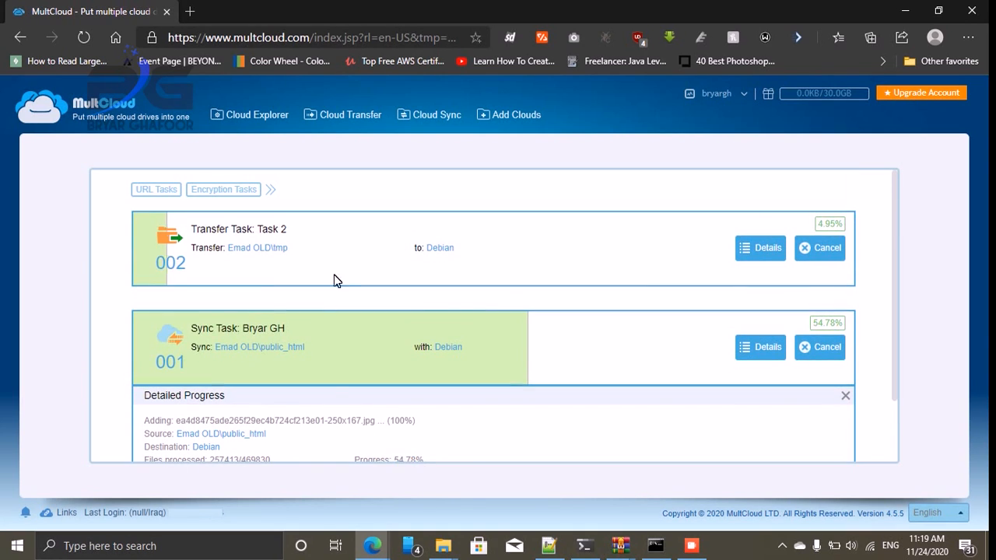
Step: Show the detailed progress of transfer Task 2 and look through its processed files and per-file transfer list
click(759, 249)
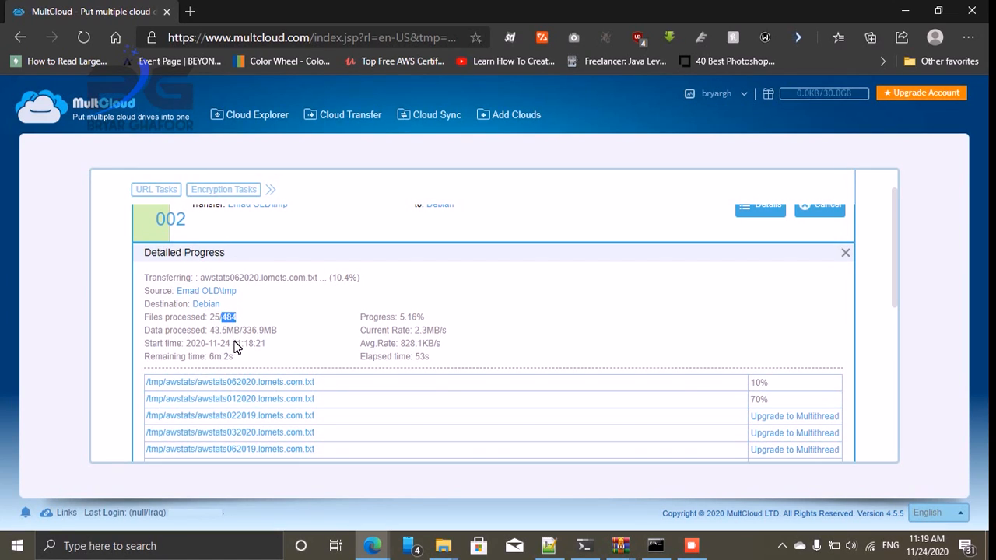
scroll(305, 305, down, 5)
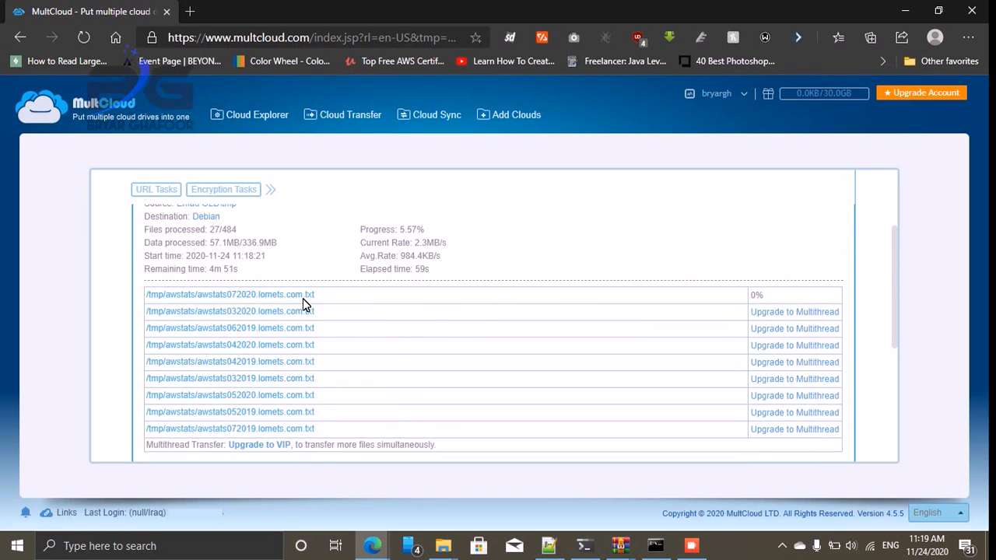
scroll(341, 263, down, 1)
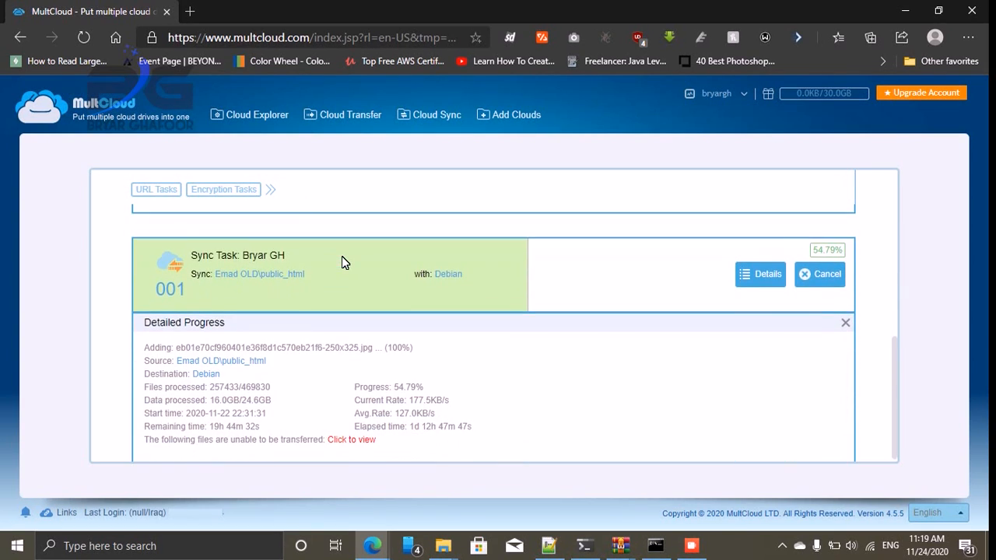
scroll(341, 263, up, 6)
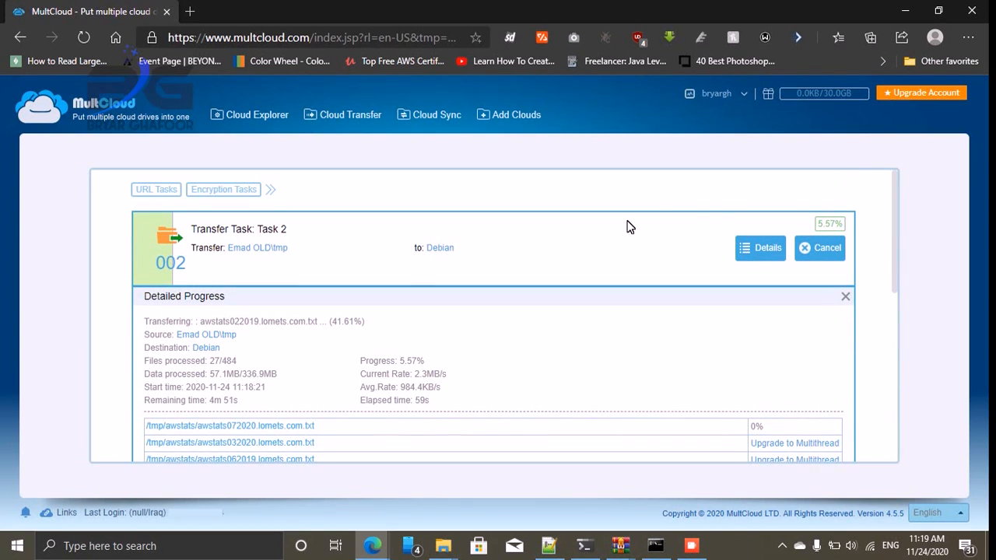